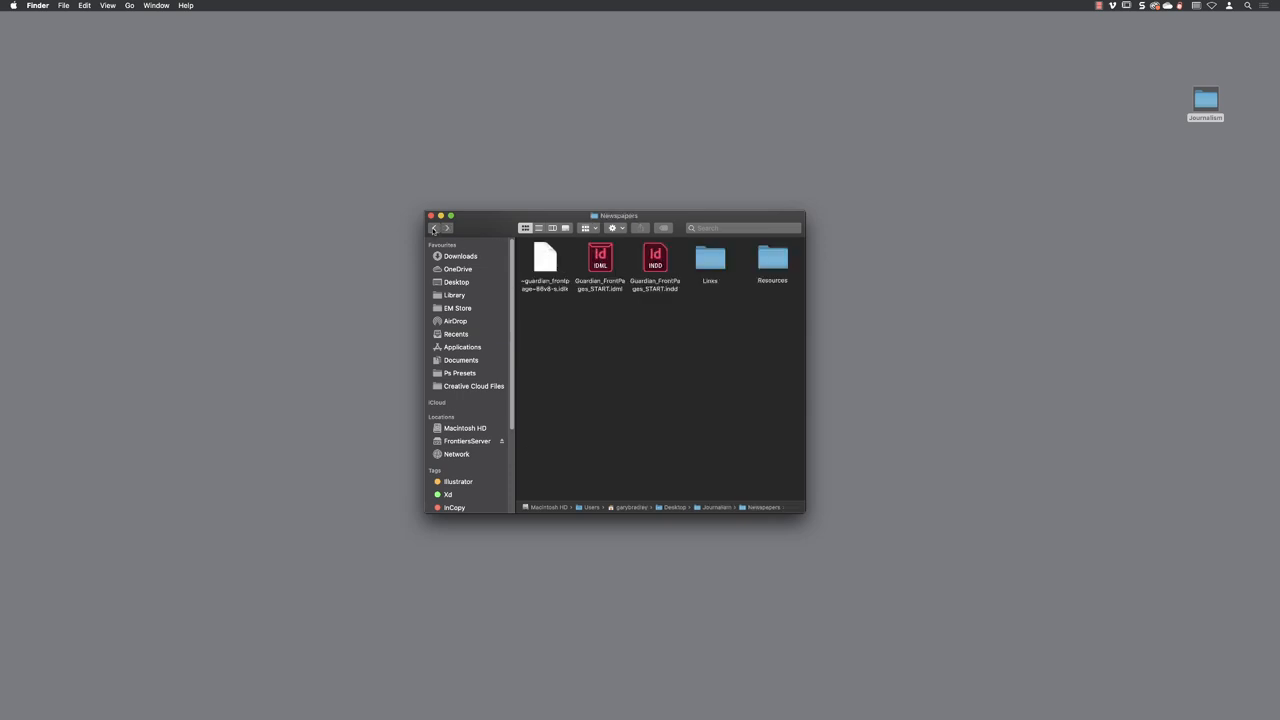
Open the Resources folder inside Newspapers in Finder
double_click(779, 262)
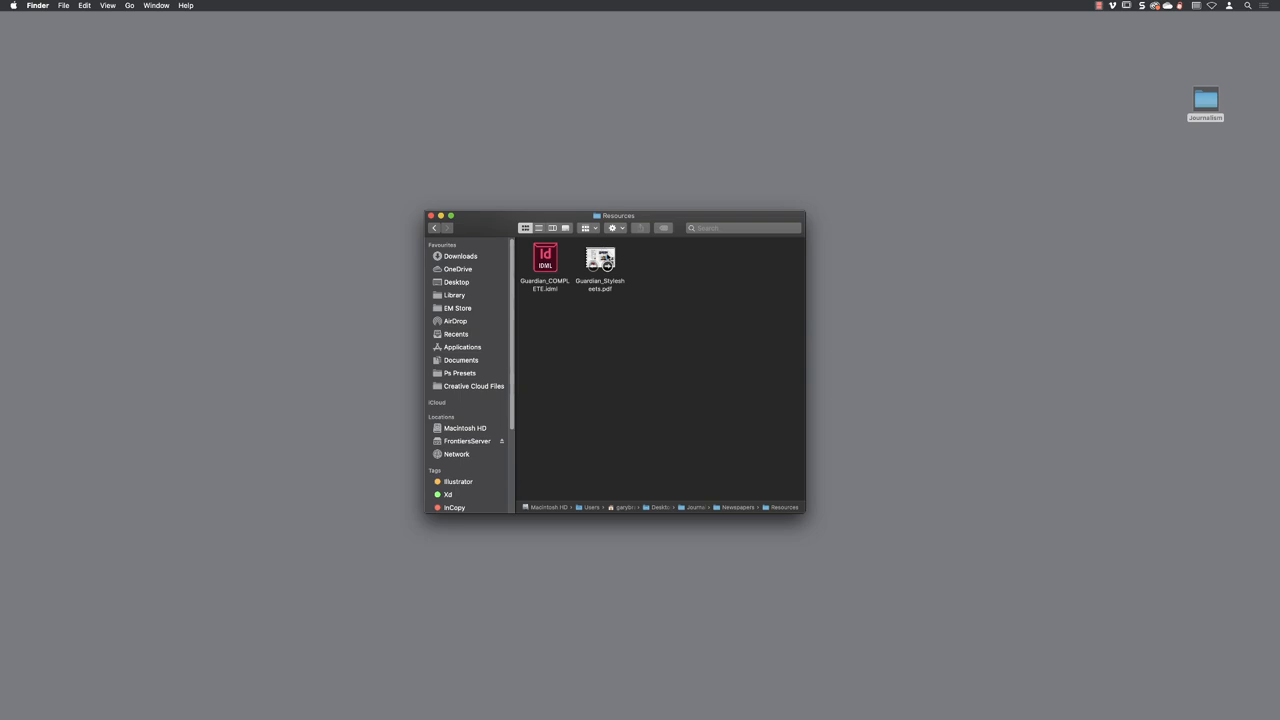
Open Guardian_Stylesheets.pdf in Acrobat to review the front-page style annotations
double_click(606, 265)
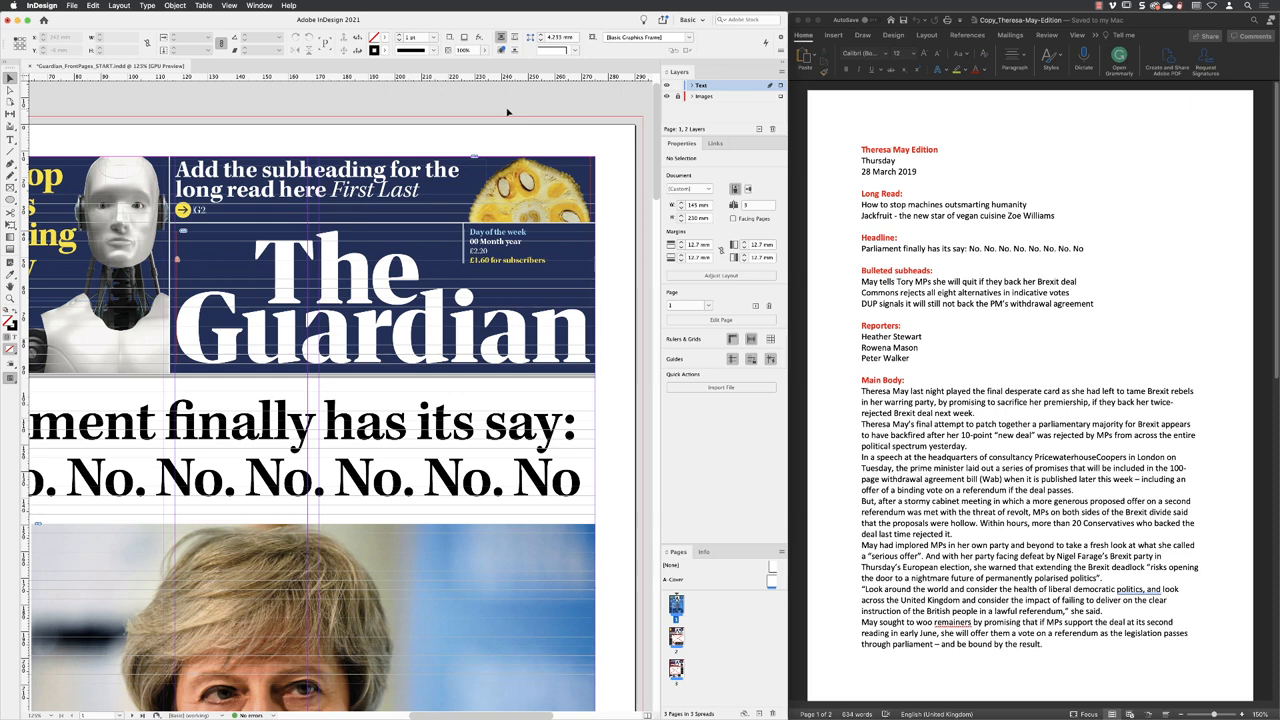
Switch to Preview mode and copy the Jackfruit long-read line from the Word copy
key("w")
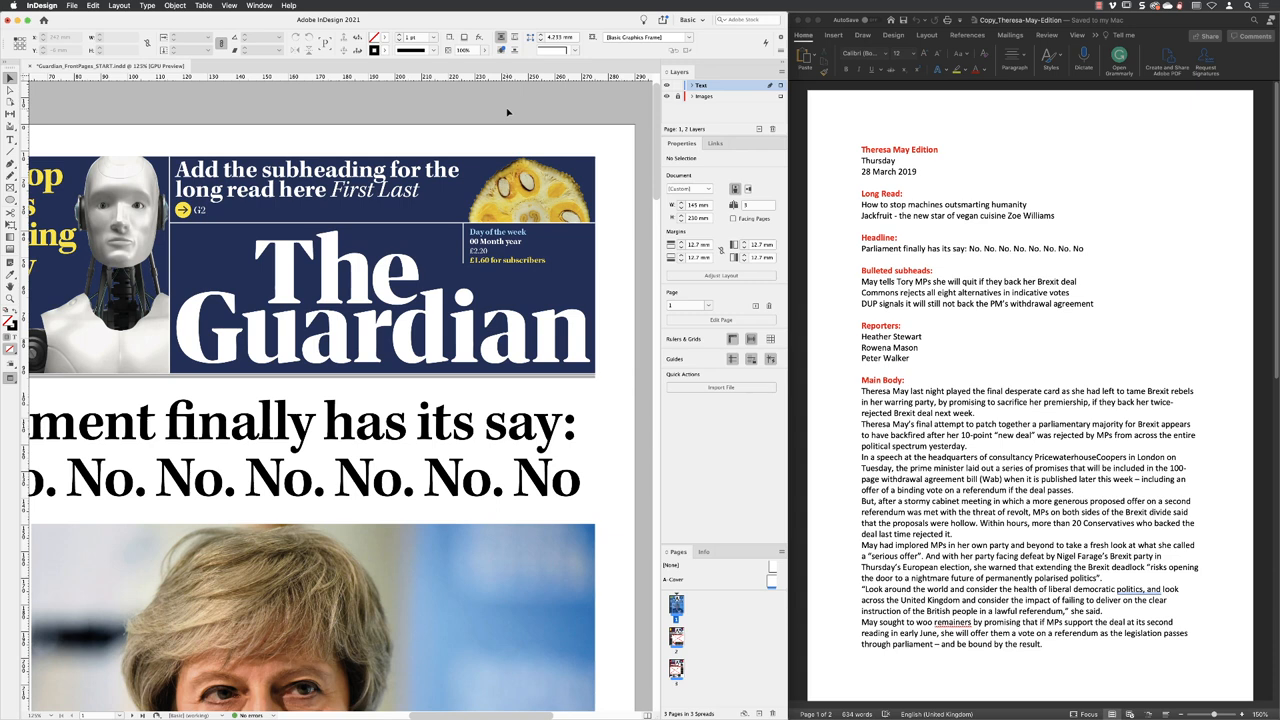
left_click(900, 227)
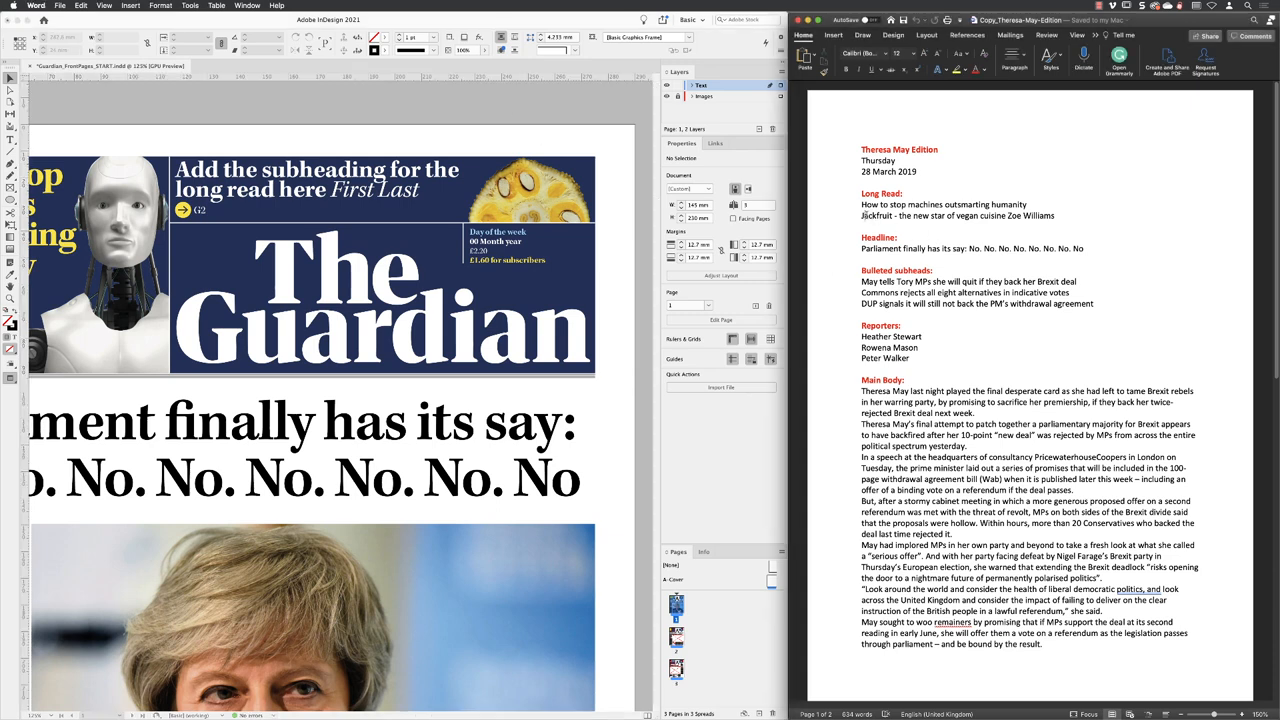
left_click_drag(862, 215, 1055, 215)
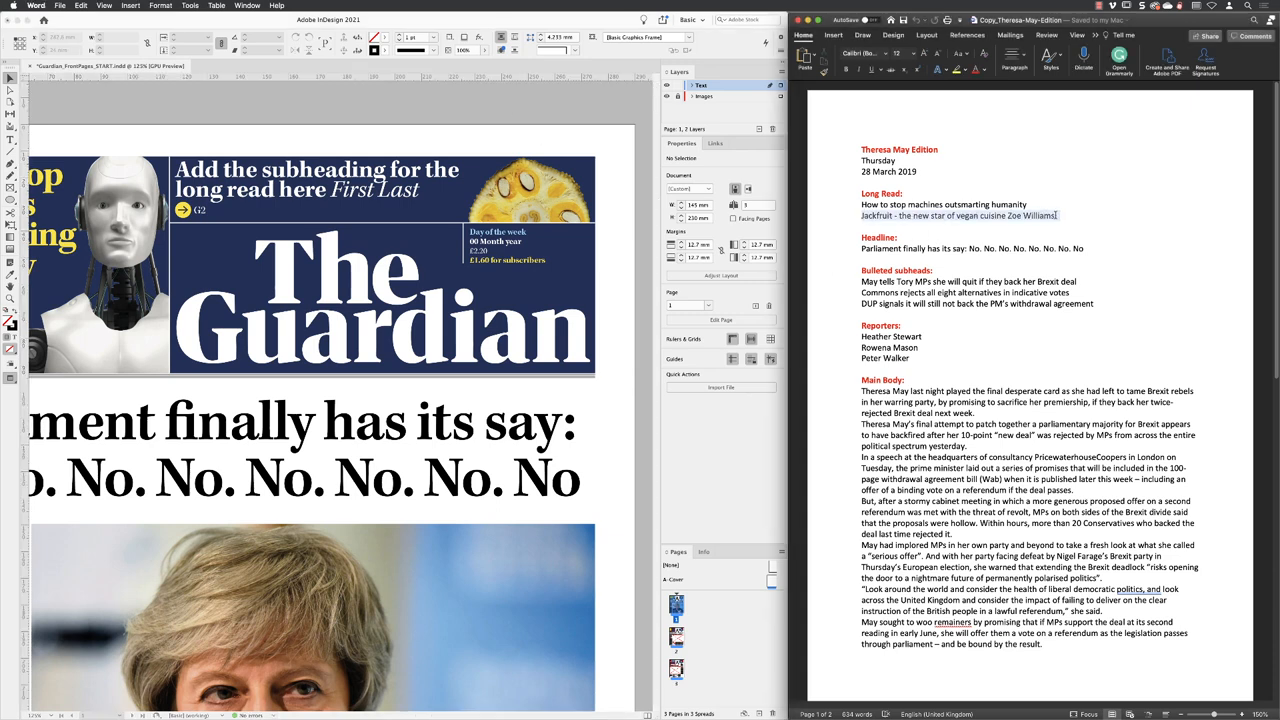
right_click(931, 216)
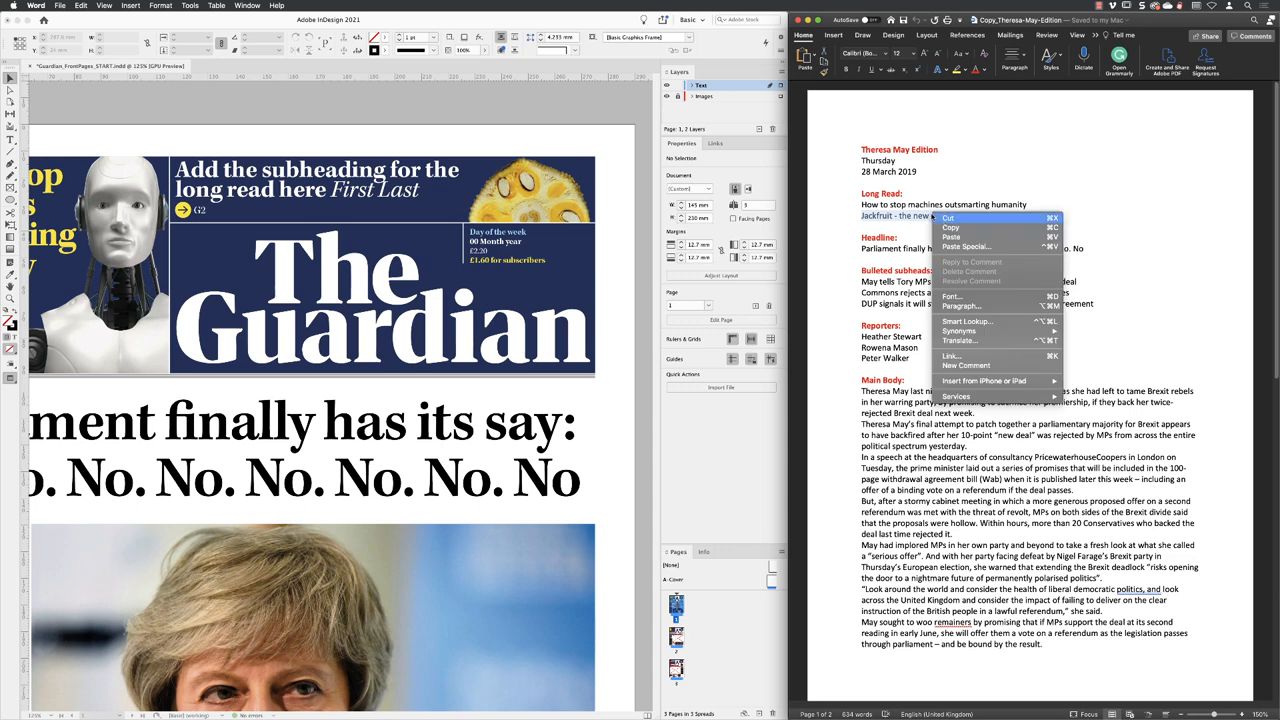
left_click(990, 228)
Paste "Jackfruit - the new star of vegan cuisine Zoe Williams" over the placeholder subheading
left_click(322, 178)
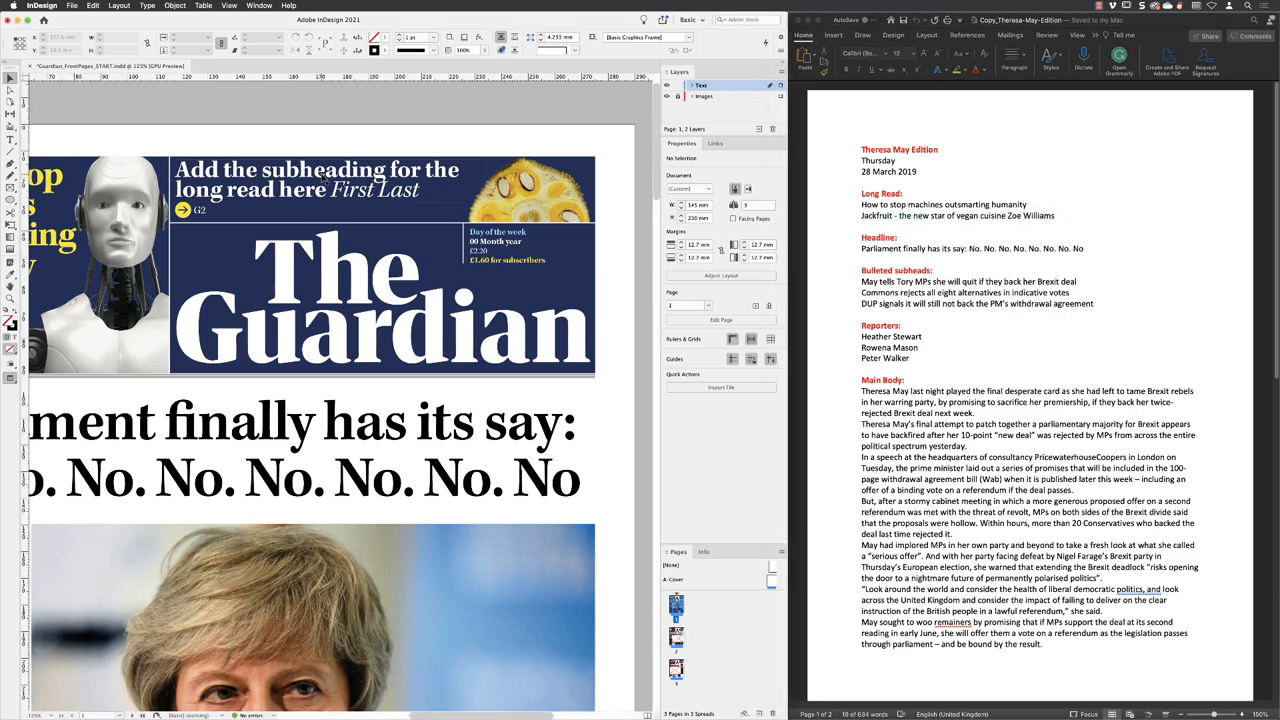
double_click(287, 192)
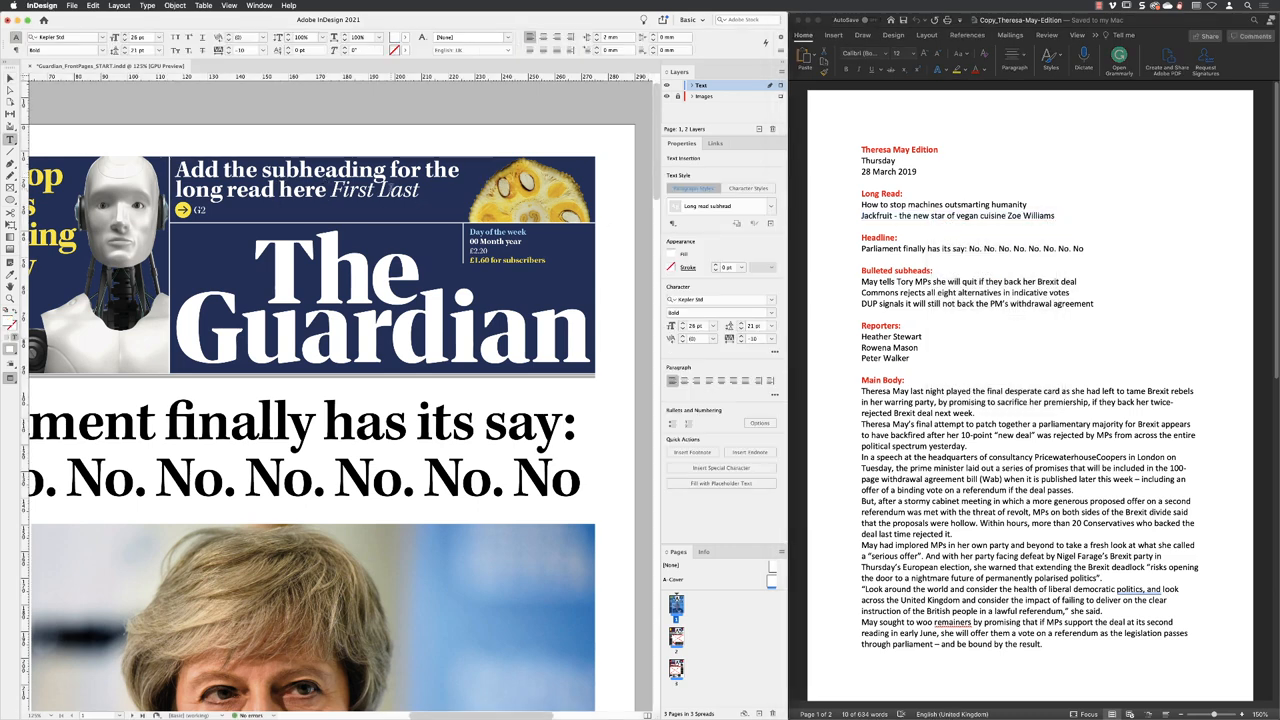
left_click_drag(420, 190, 178, 168)
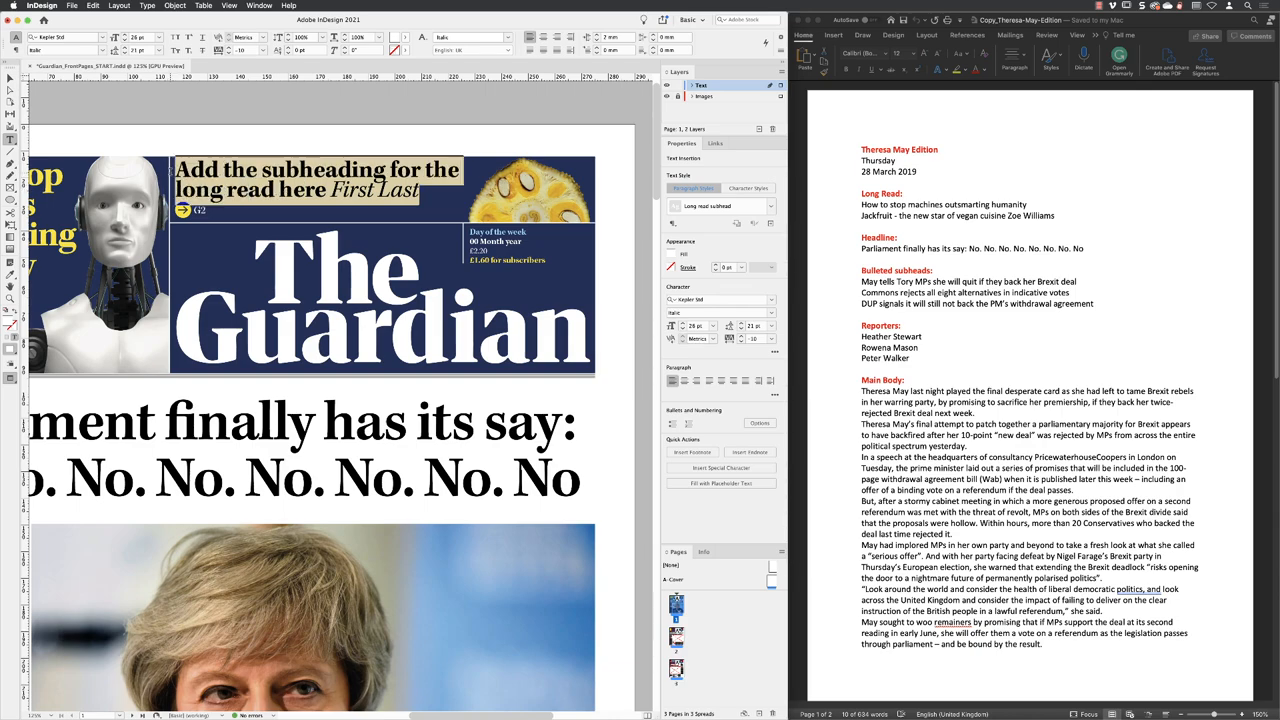
right_click(287, 170)
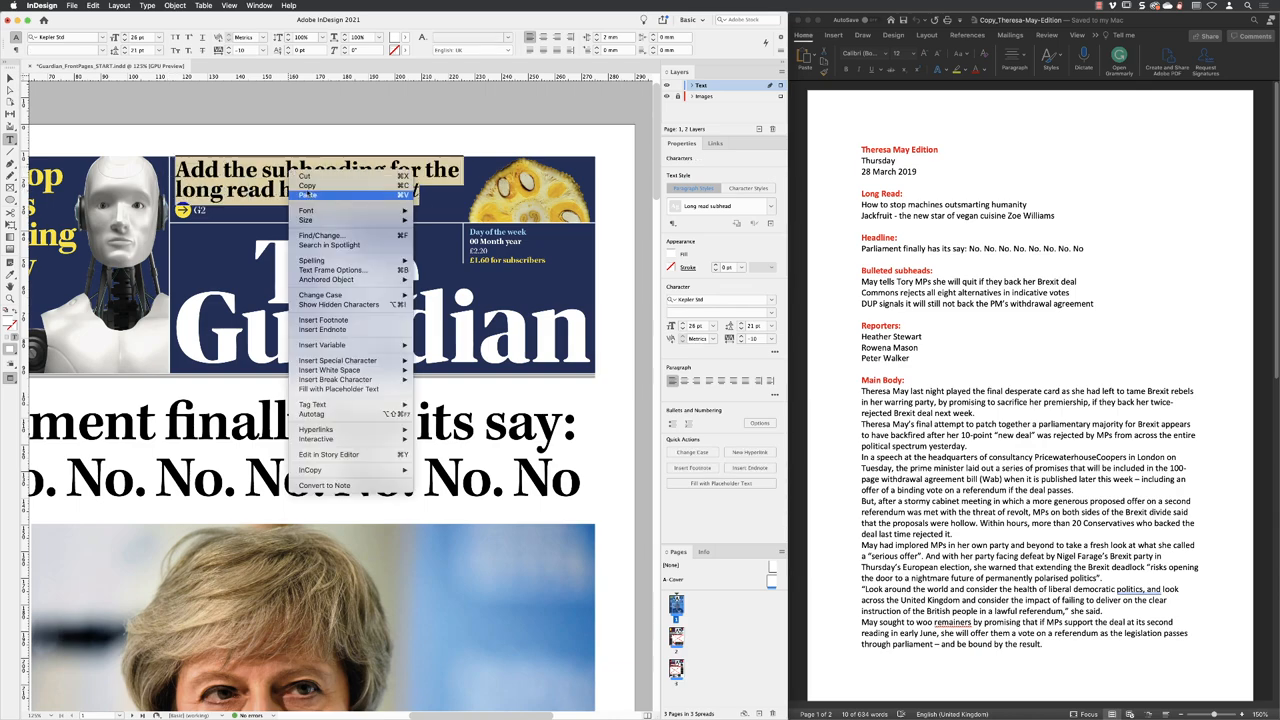
left_click(320, 195)
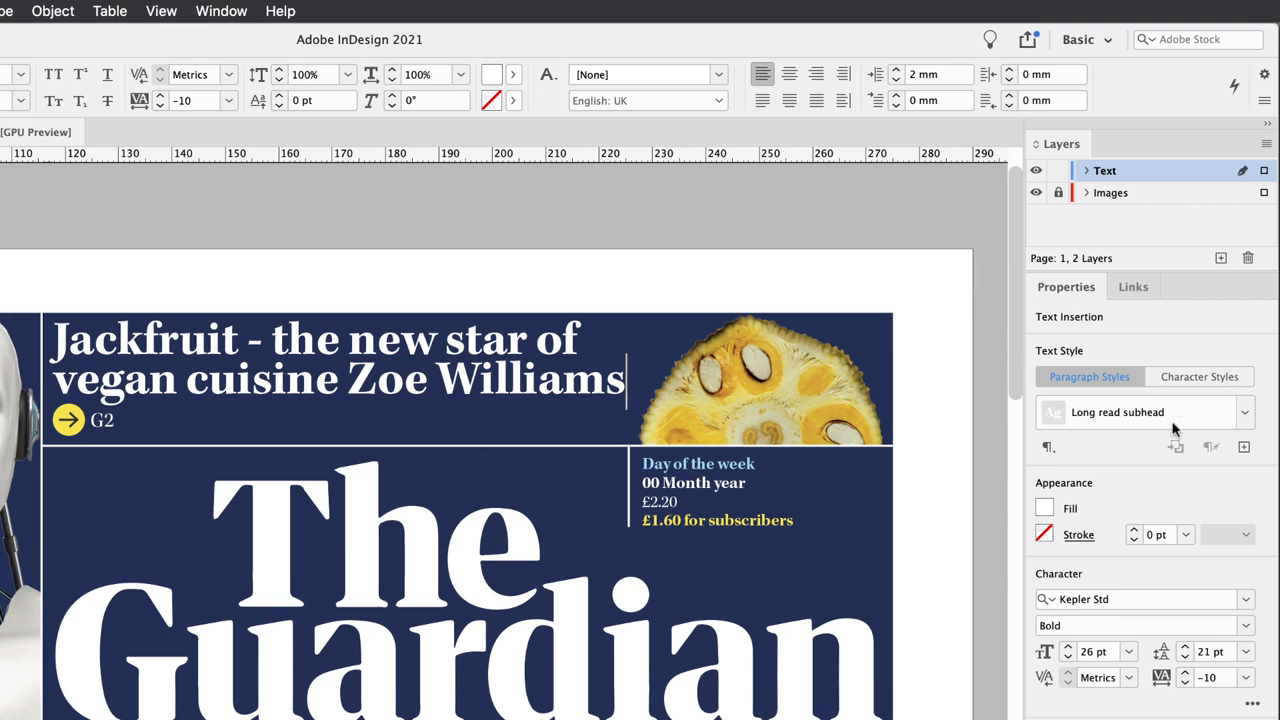
Apply the Italic character style to the author name "Zoe Williams" in the subhead
left_click(626, 380)
left_click_drag(626, 380, 350, 380)
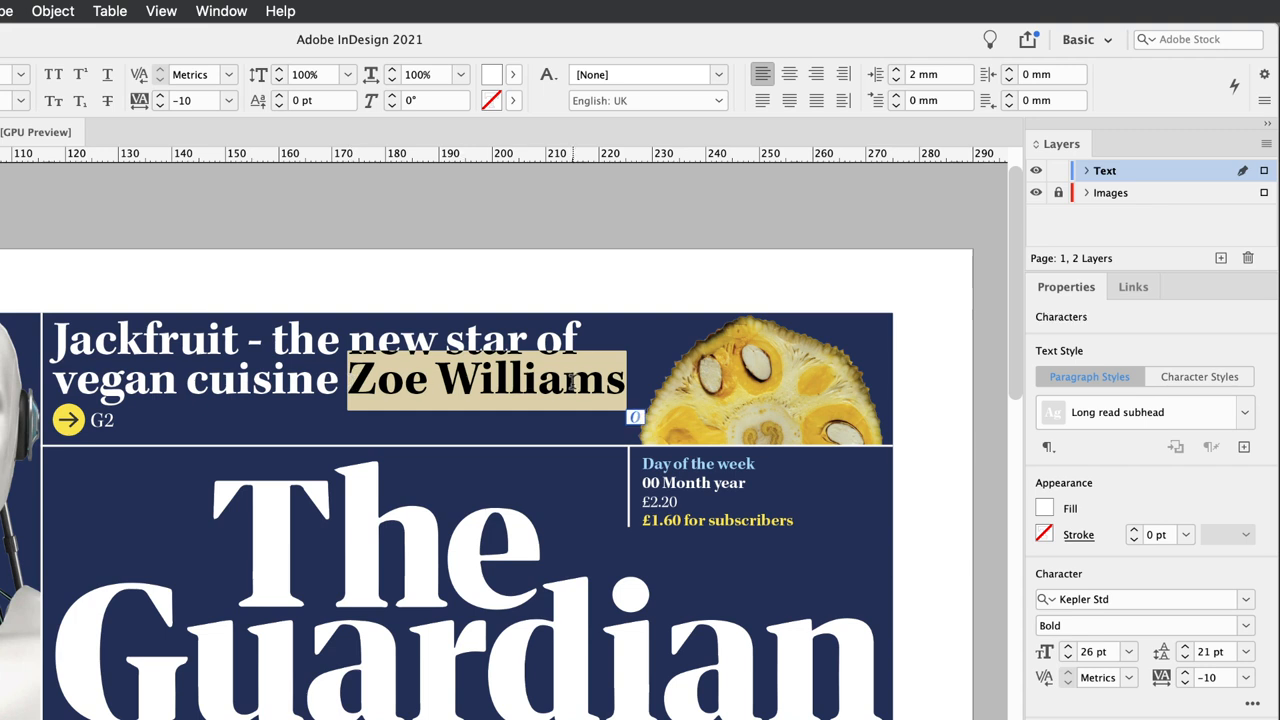
left_click(1204, 377)
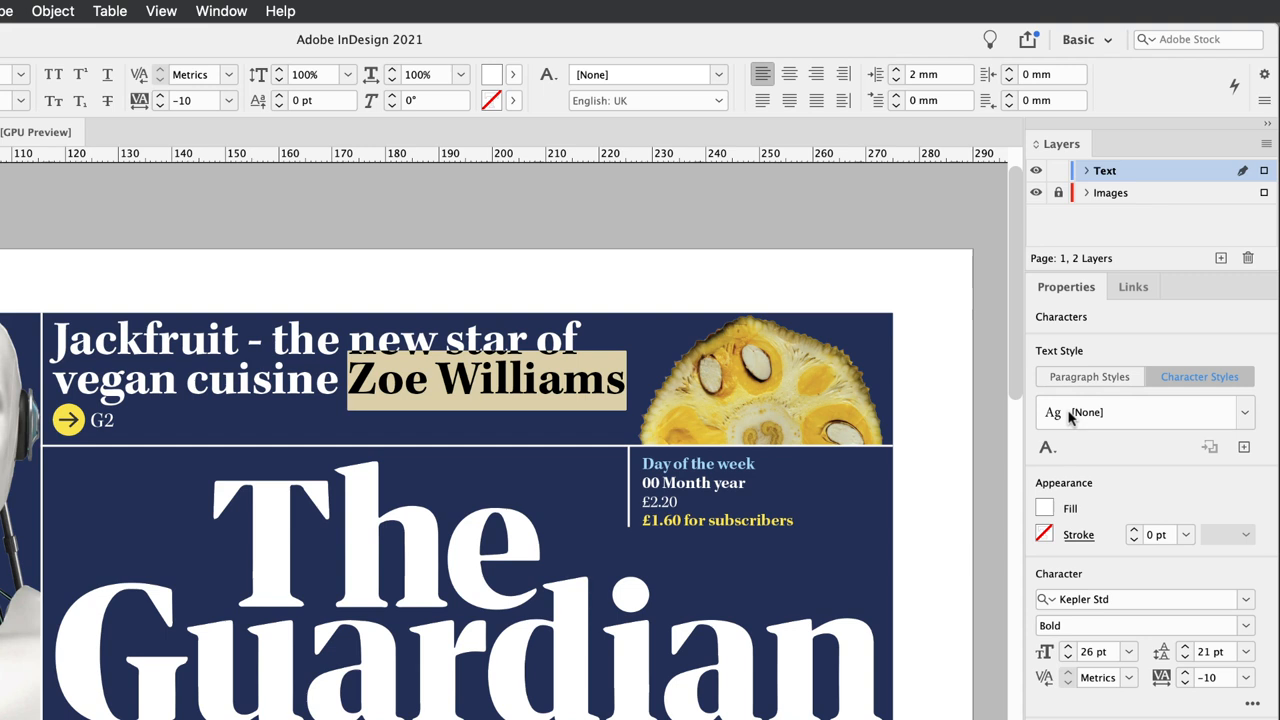
left_click(1245, 412)
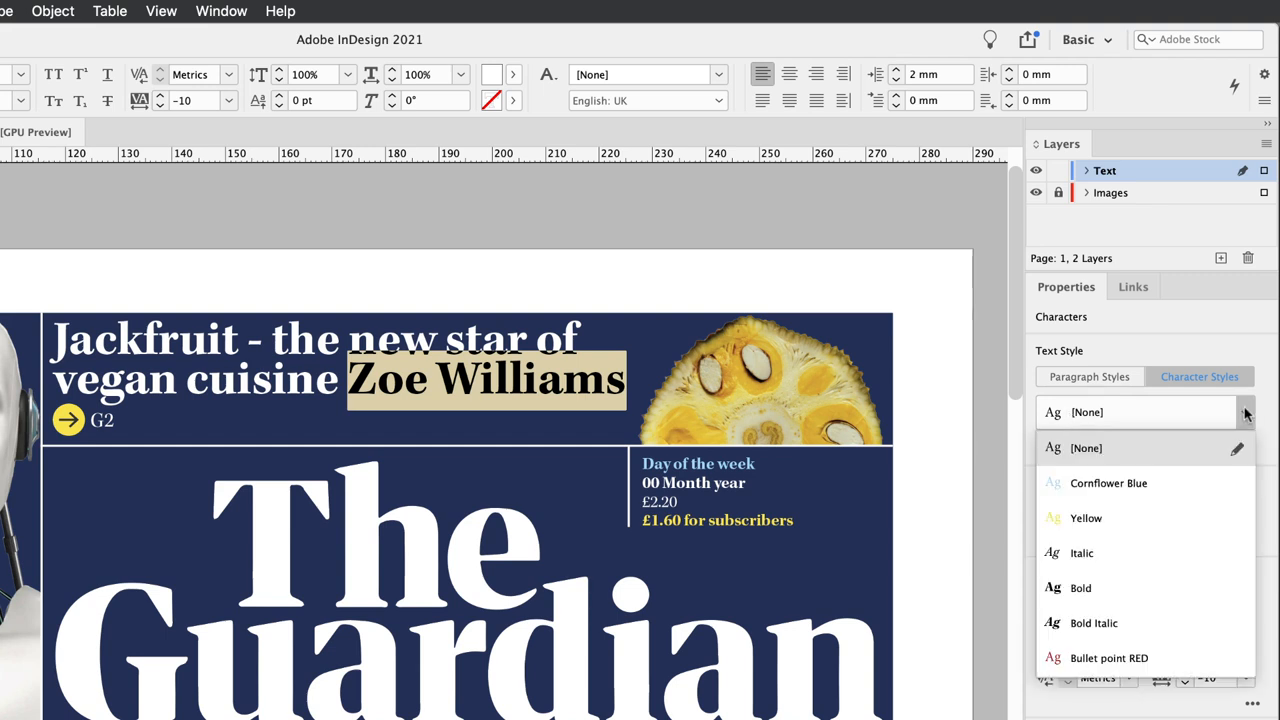
left_click(1152, 556)
left_click(730, 362)
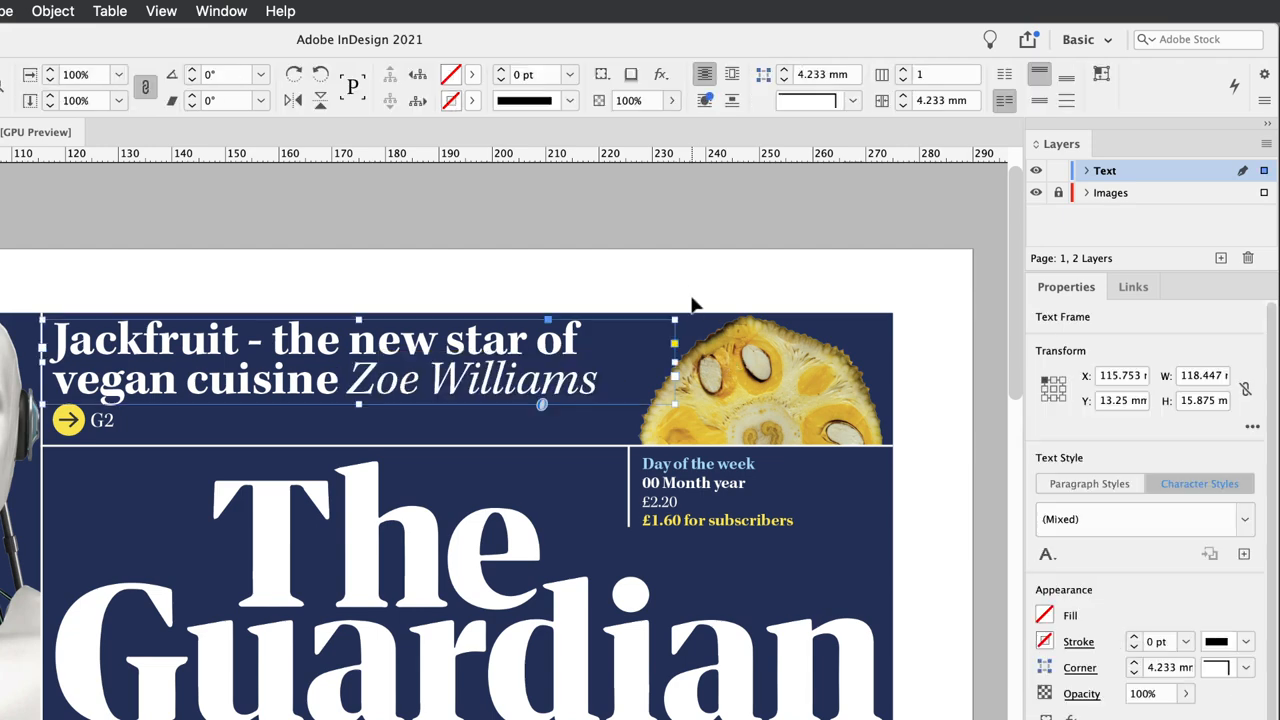
left_click(688, 263)
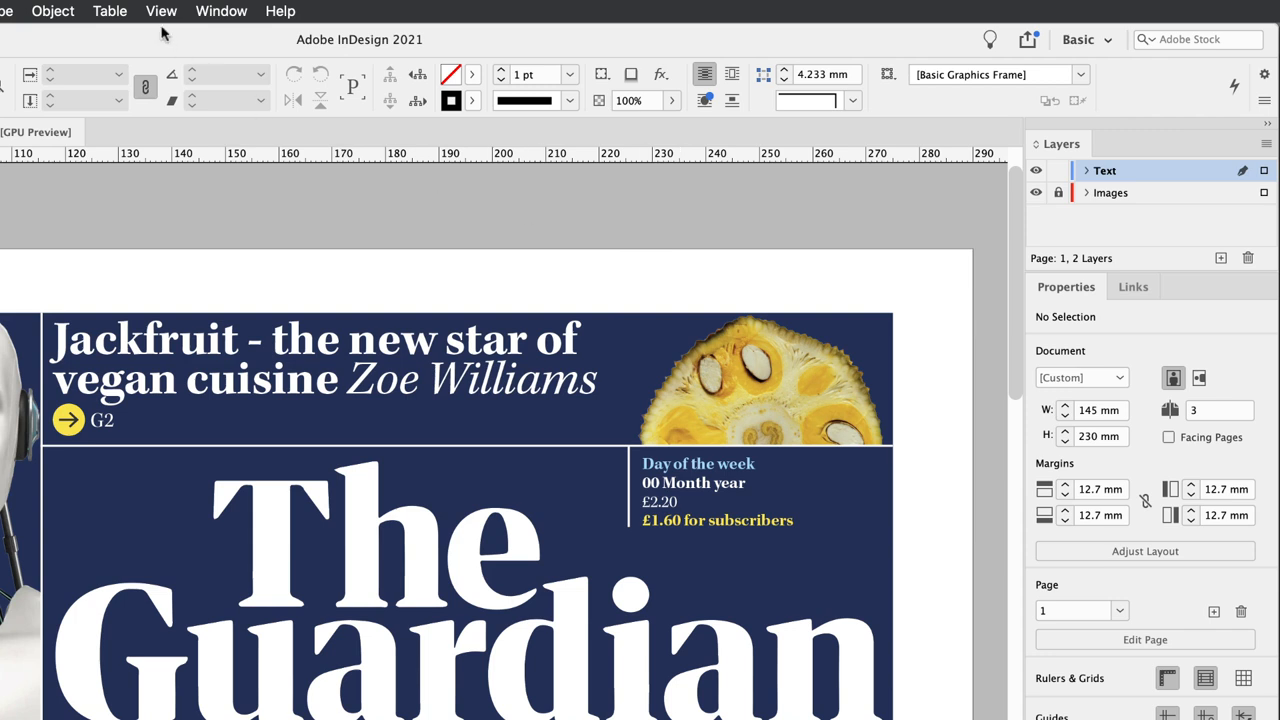
Show the Paragraph Styles panel via Window > Styles and enlarge it to list more styles
left_click(221, 11)
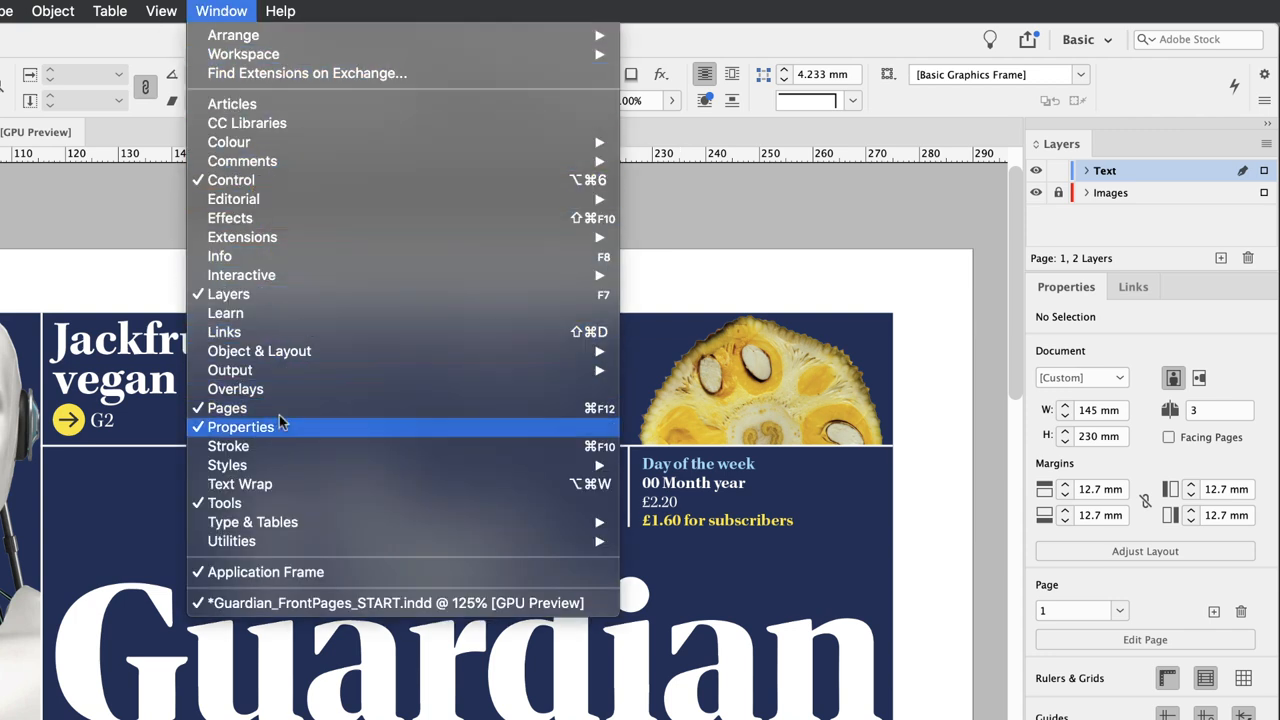
mouse_move(227, 465)
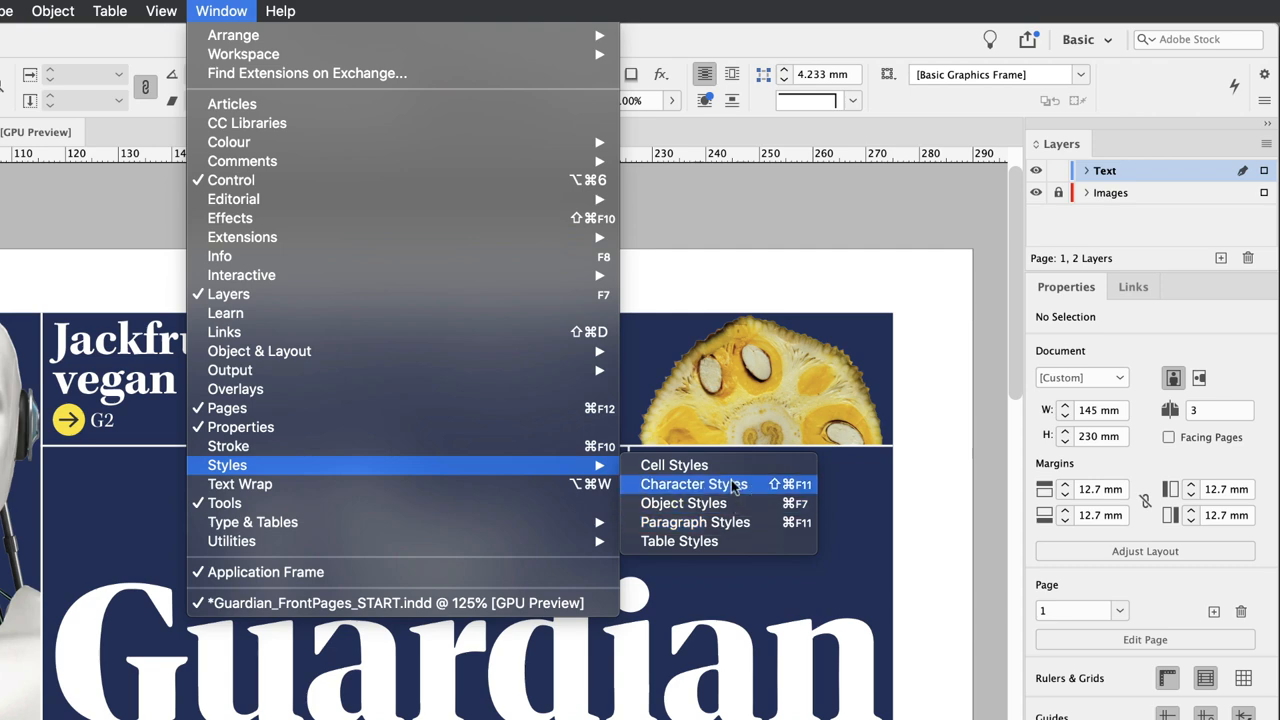
left_click(729, 522)
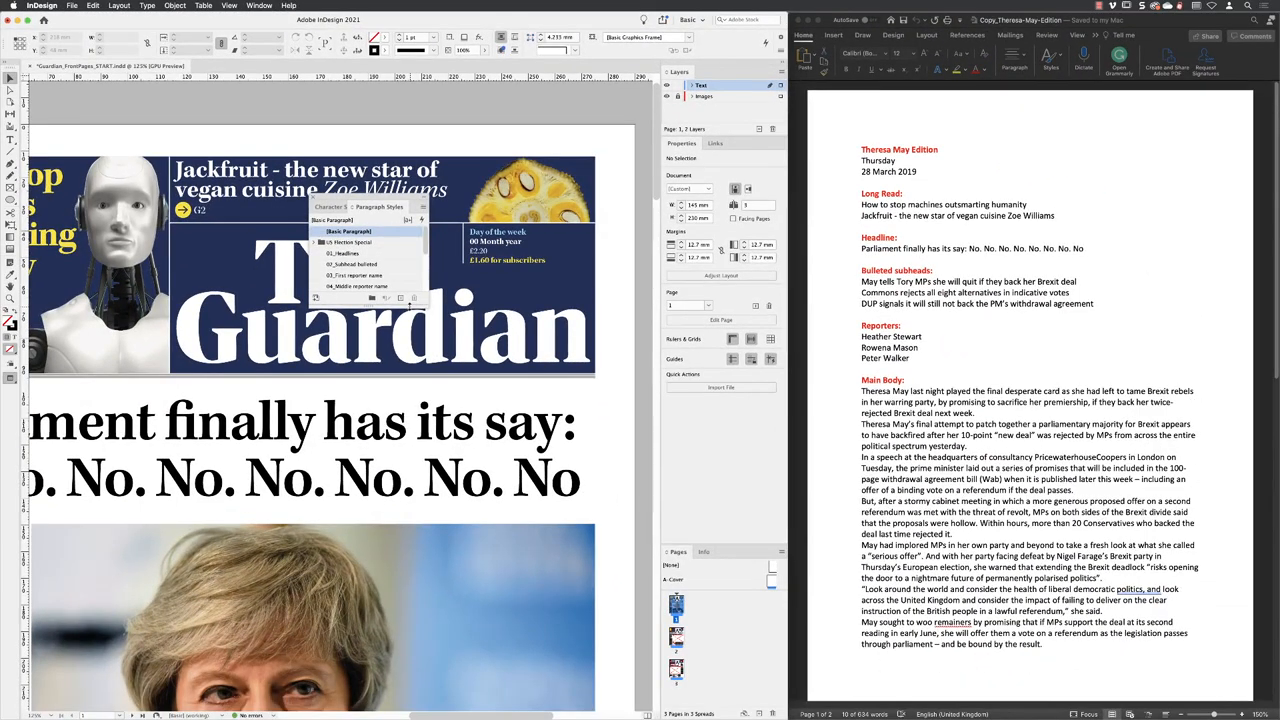
left_click_drag(407, 300, 400, 435)
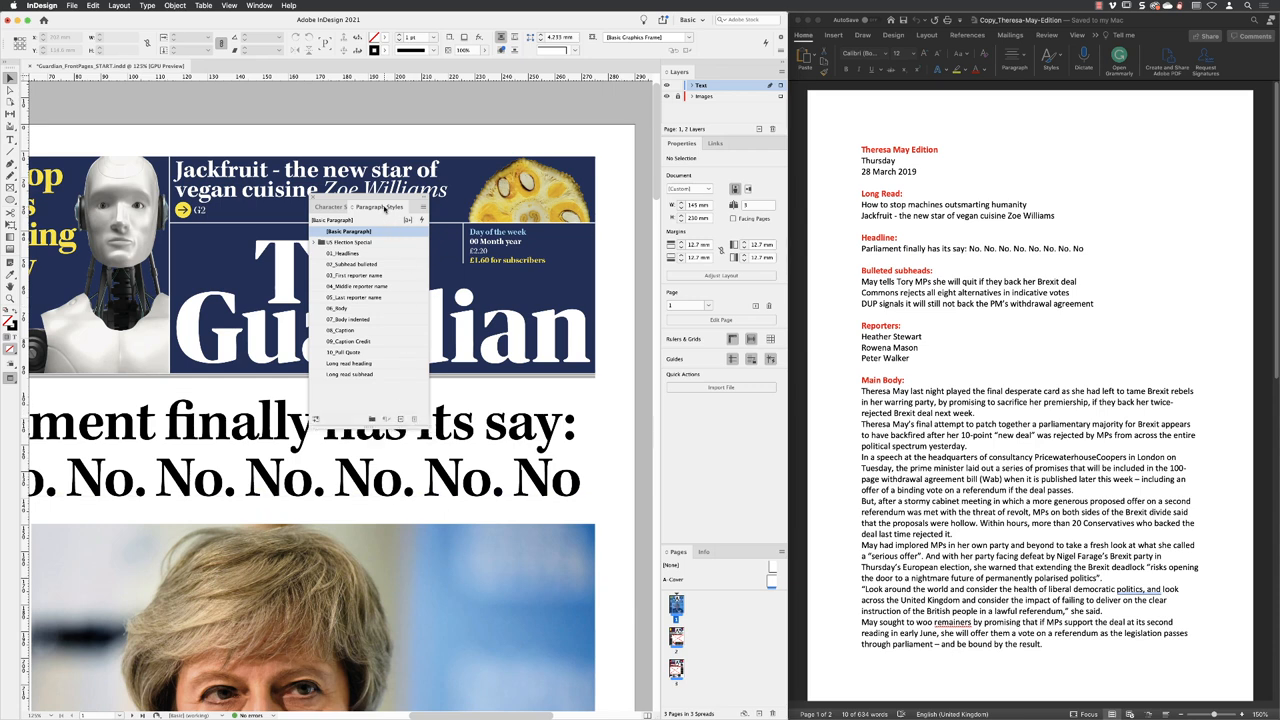
Split Character Styles into its own panel below Paragraph Styles and shorten it
left_click(325, 207)
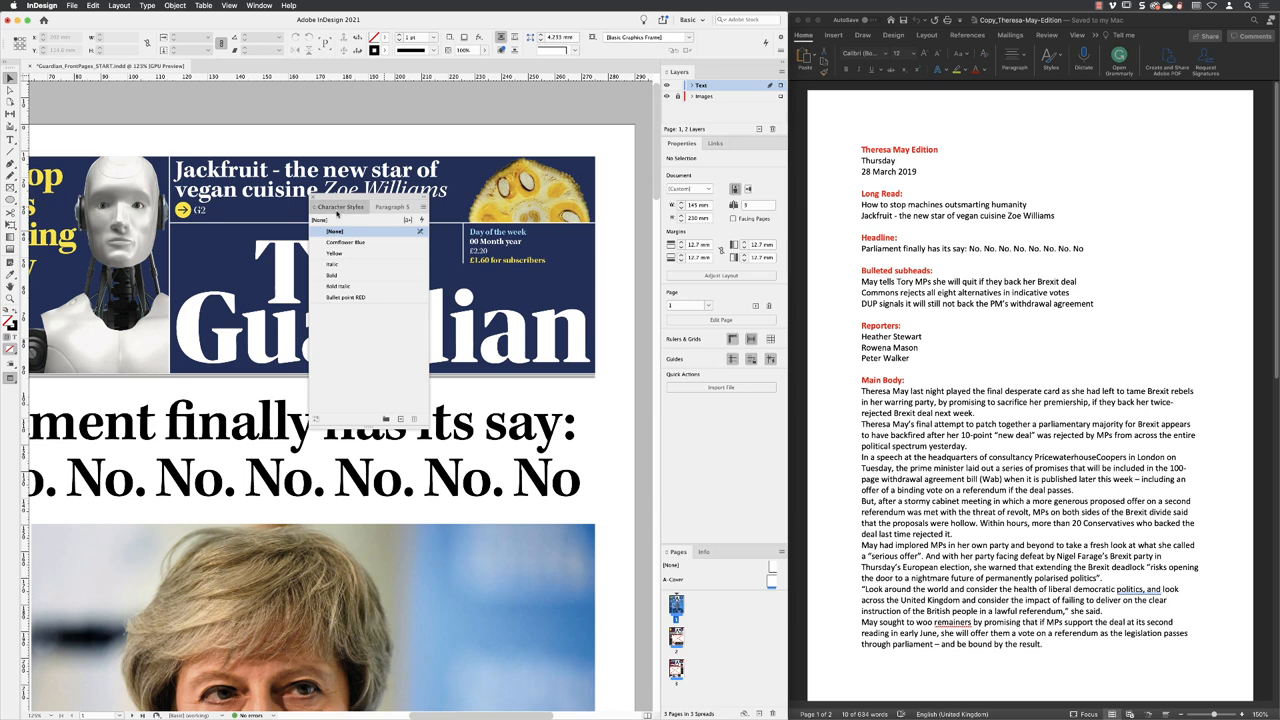
left_click_drag(341, 208, 340, 430)
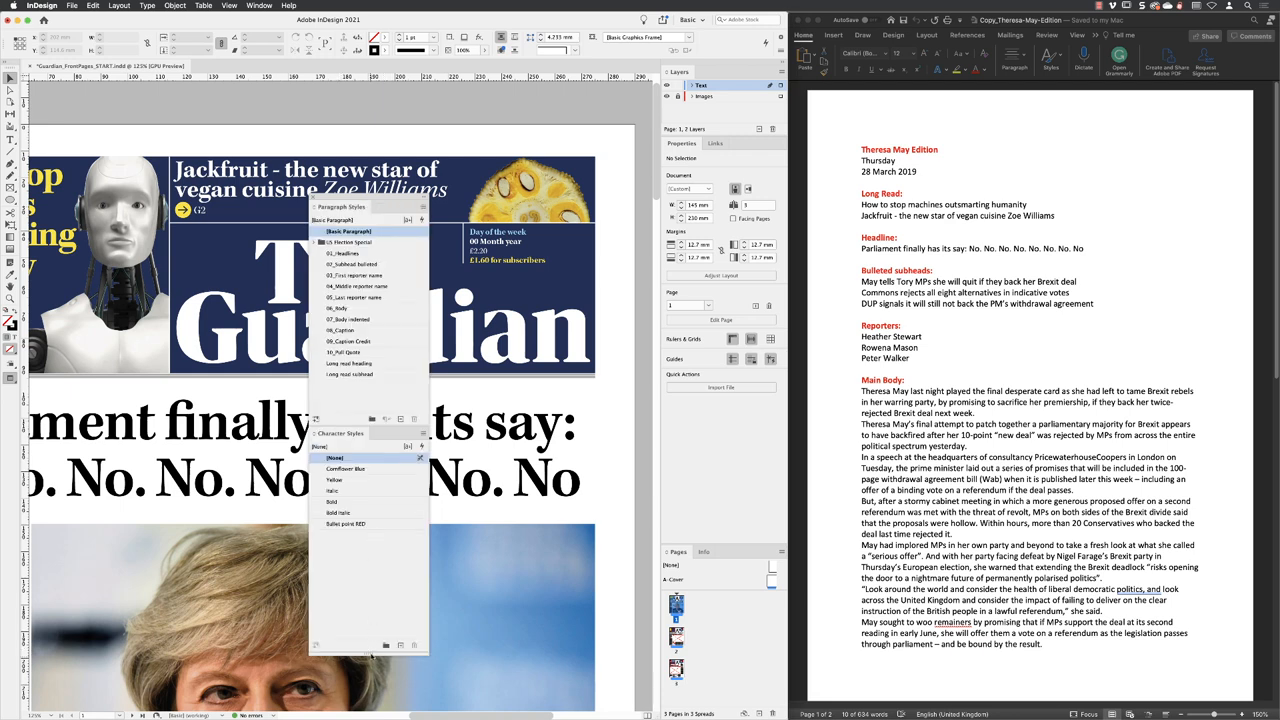
left_click_drag(371, 652, 367, 548)
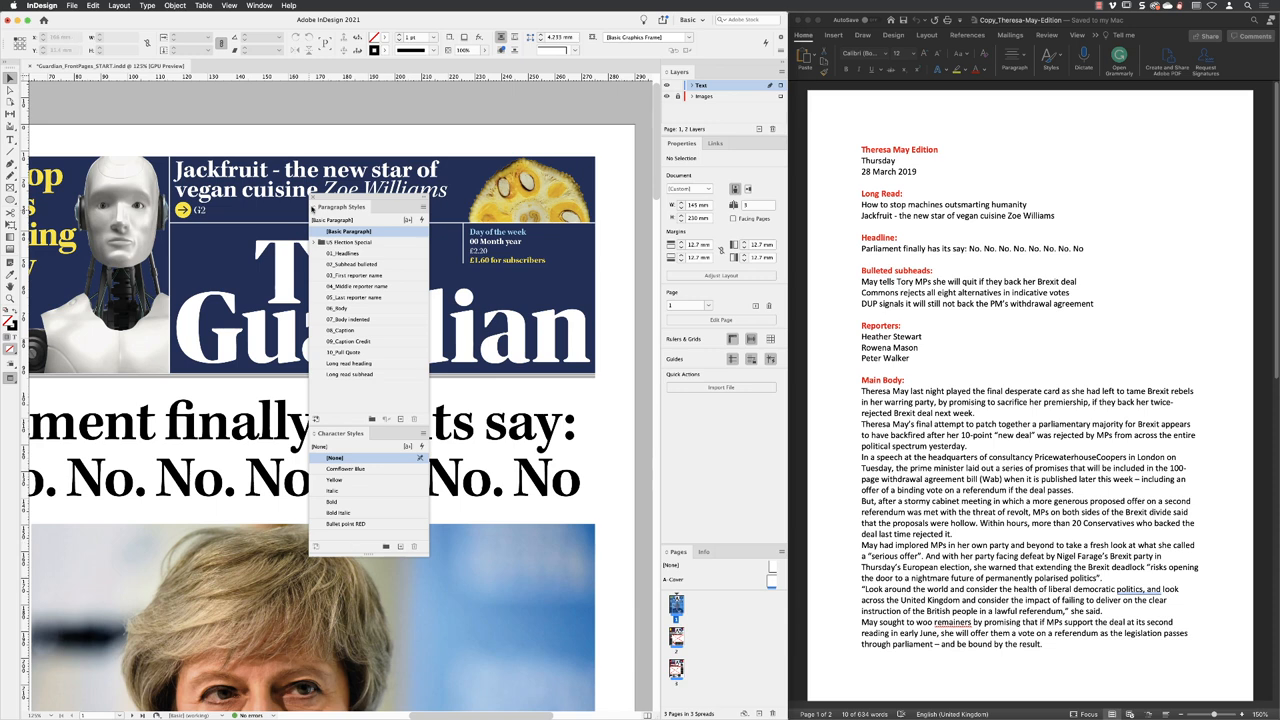
Close the floating style panels and bring up the File menu to save the front page
left_click(313, 198)
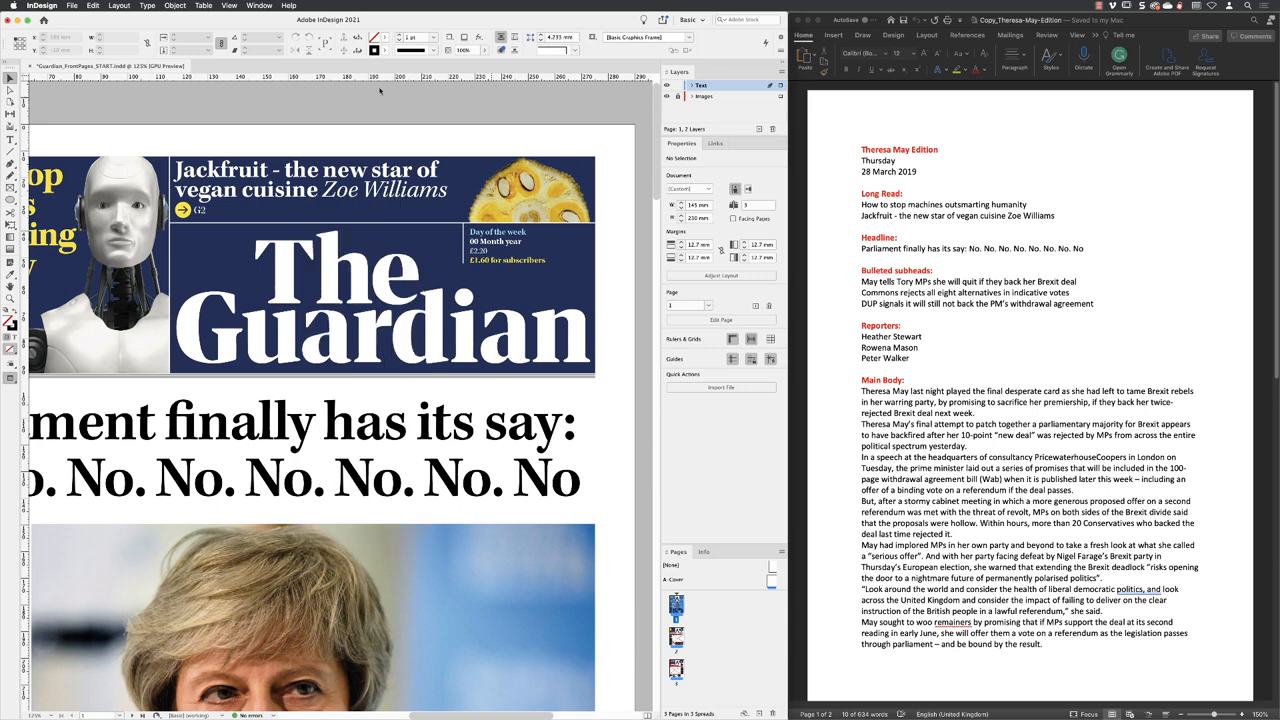
left_click(72, 5)
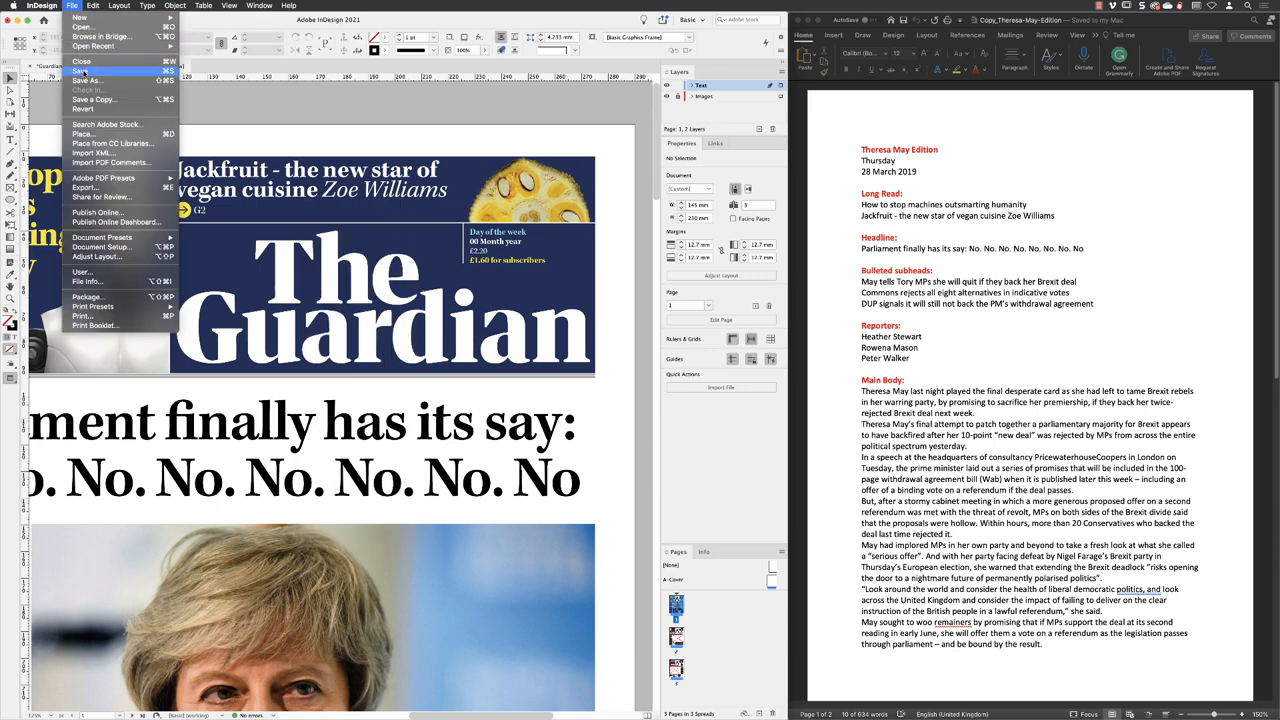